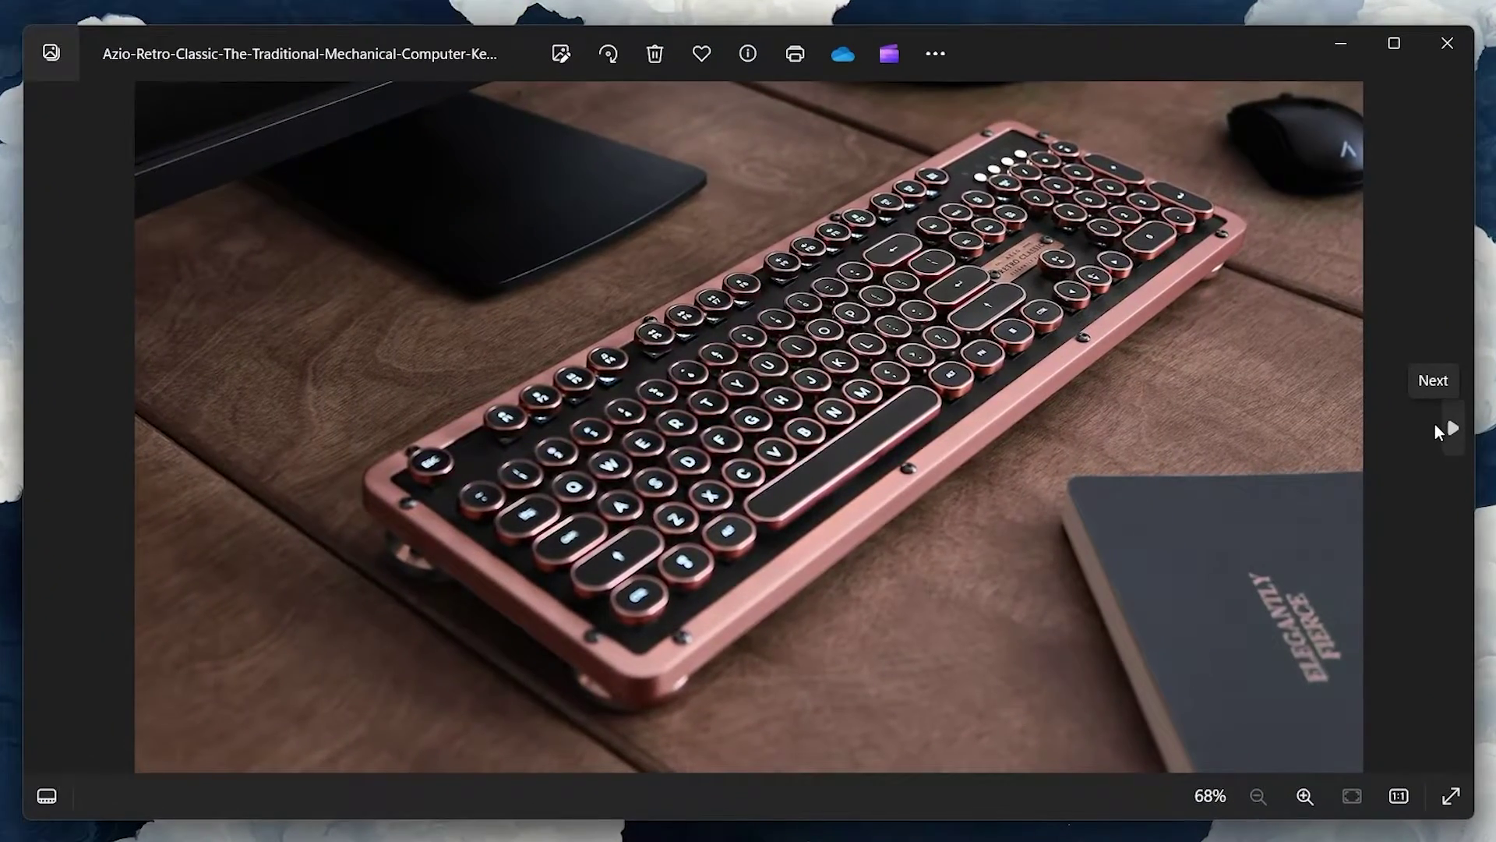
# Advance two photos from the Azio keyboard to the colourful retro-keycap keyboard, R.jpeg.
pyautogui.click(1446, 420)
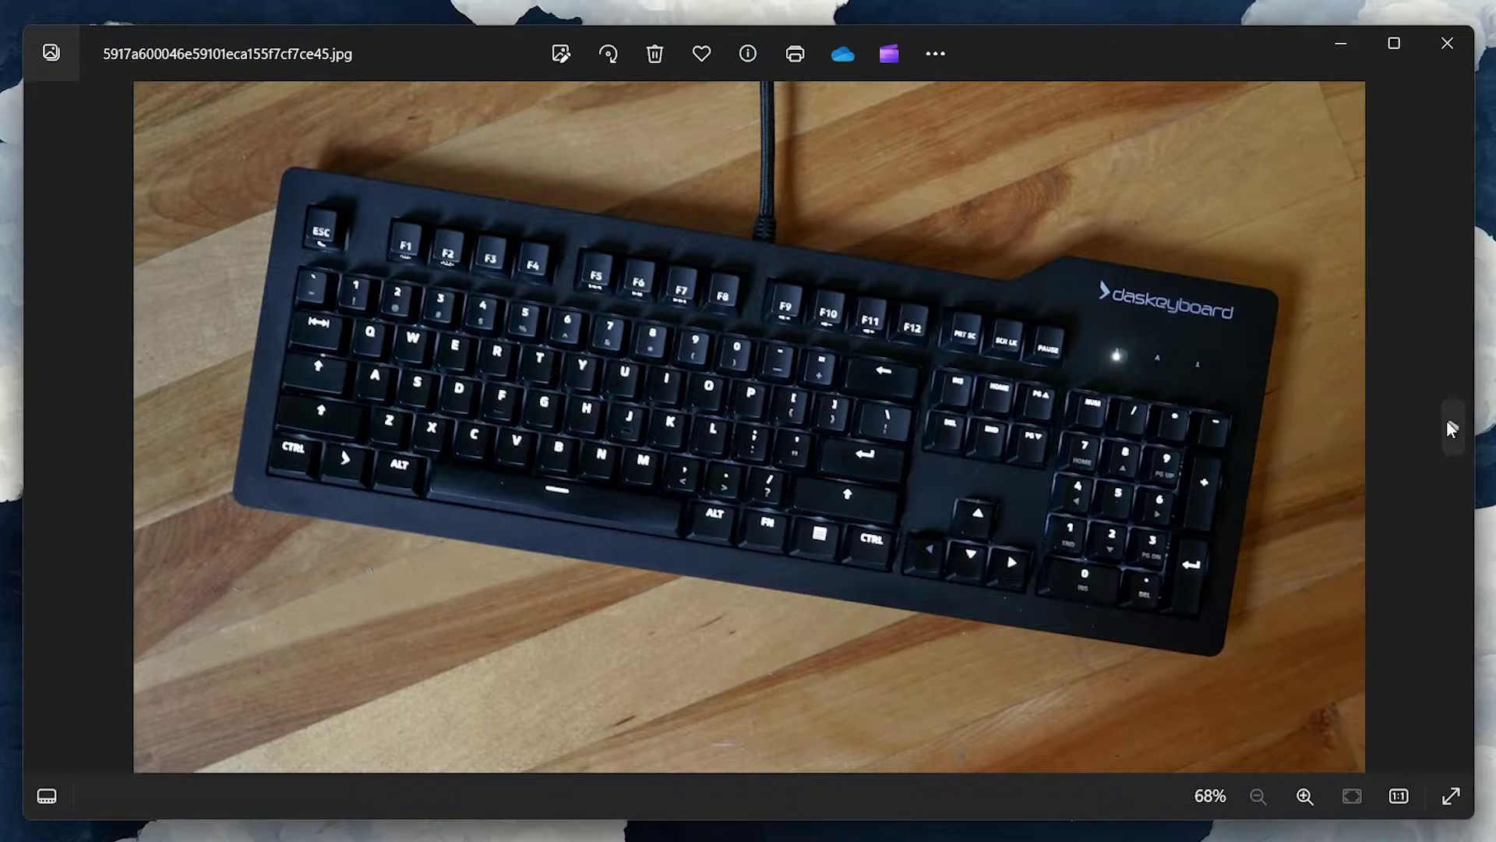
pyautogui.click(1448, 423)
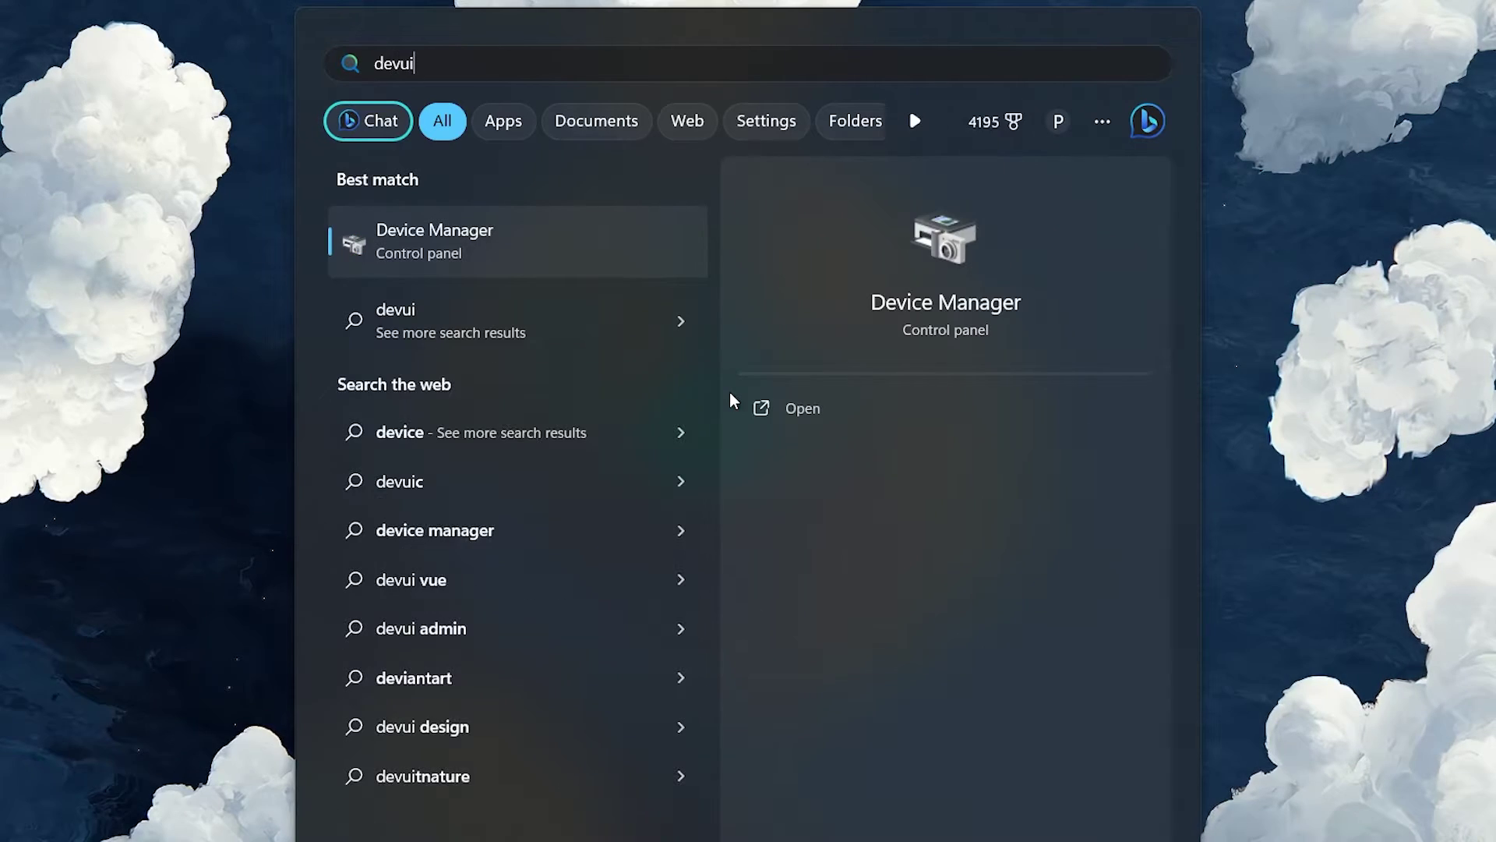
# Launch Device Manager, centre its window, expand Keyboards and right-click Standard PS/2 Keyboard.
pyautogui.press('BackSpace')
pyautogui.write('ic')
pyautogui.press('Return')
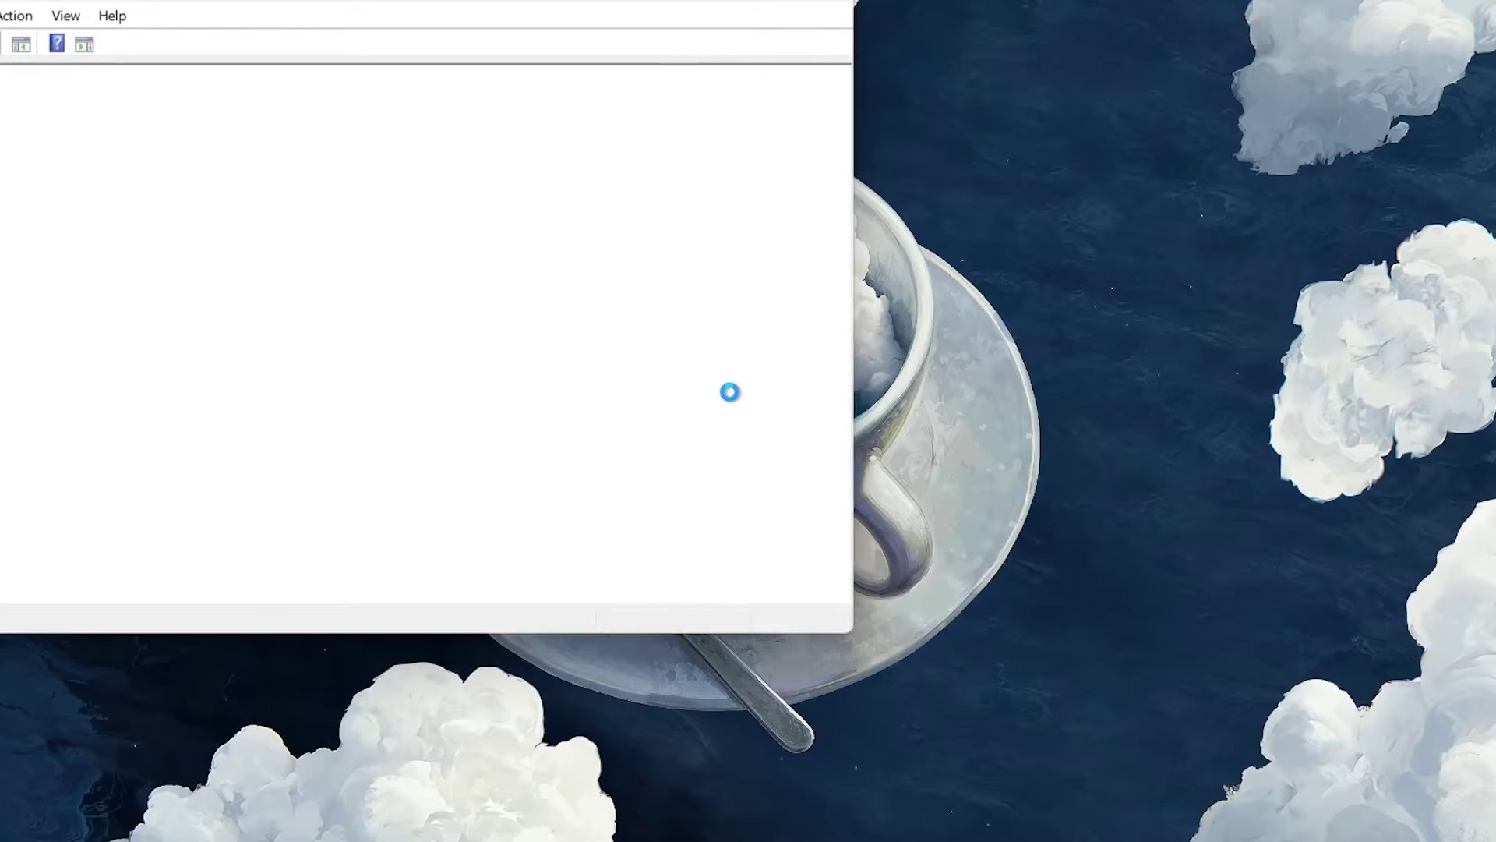
pyautogui.moveTo(593, 3); pyautogui.dragTo(920, 115)
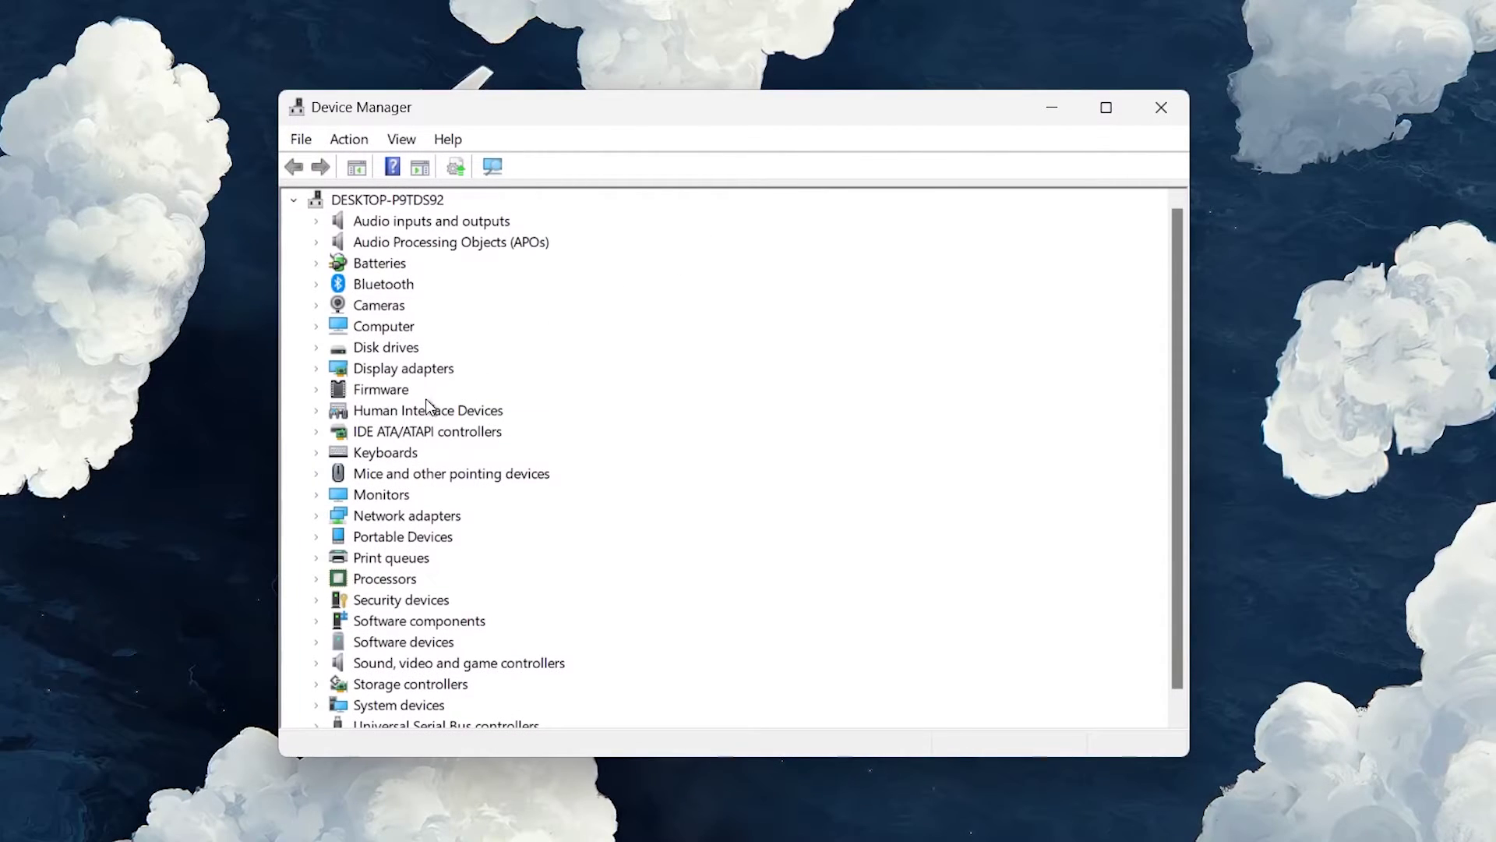
pyautogui.click(315, 454)
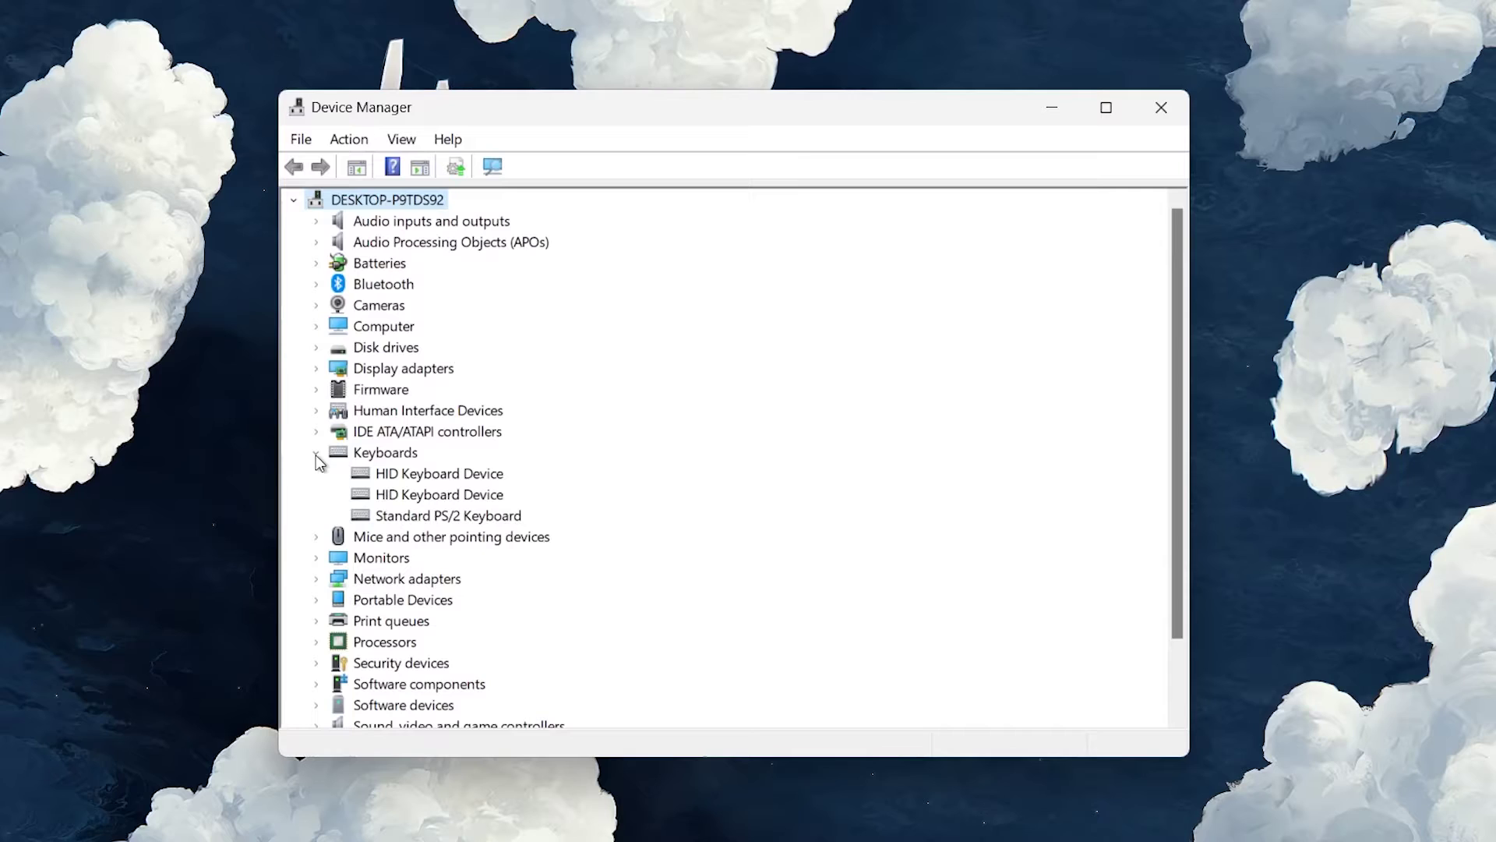
pyautogui.rightClick(411, 518)
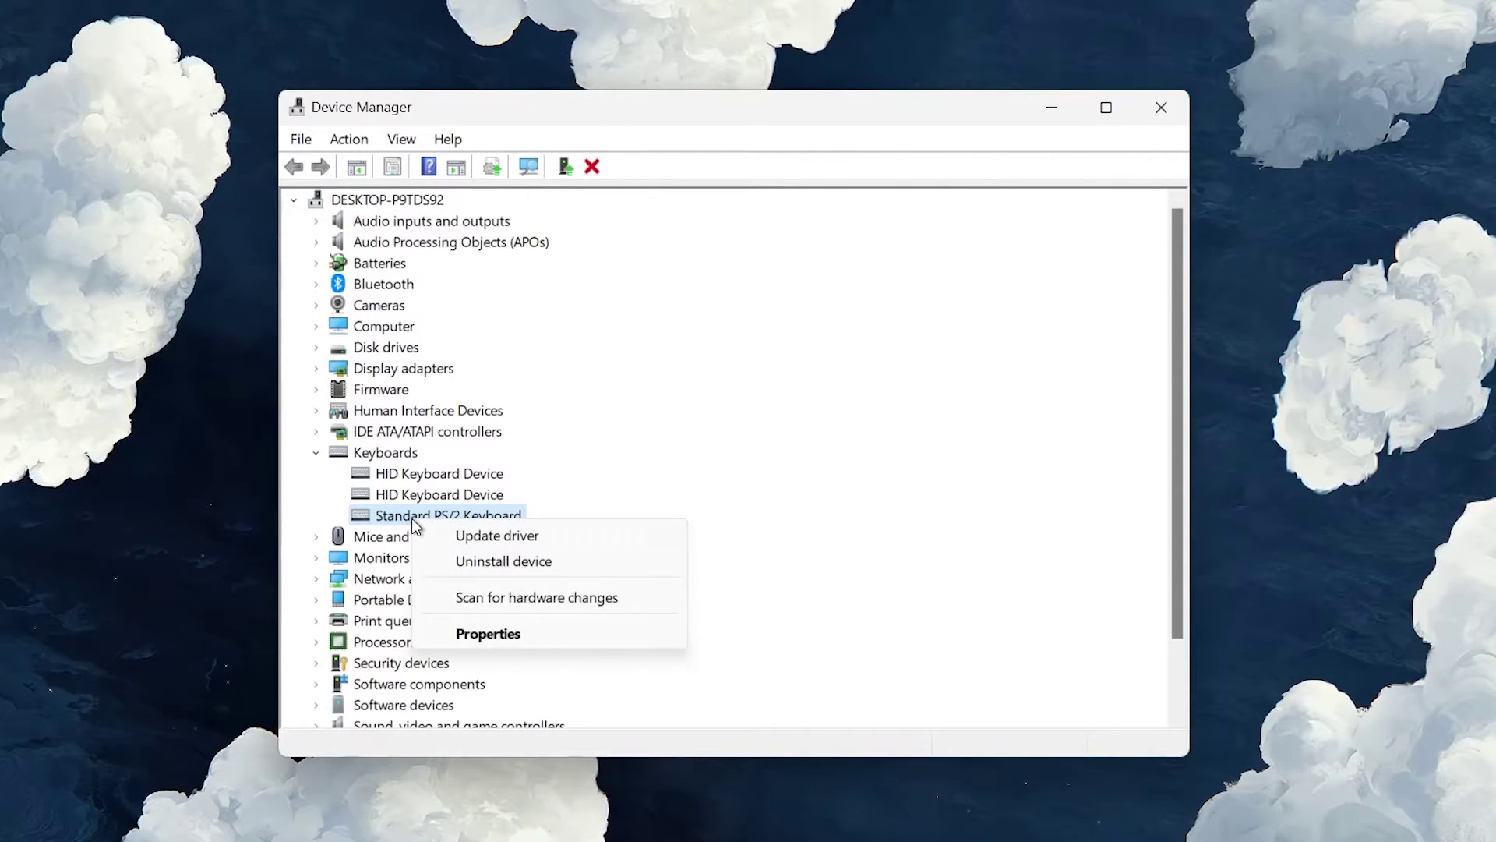
# Update the Standard PS/2 Keyboard driver by browsing and picking from the available drivers list.
pyautogui.click(479, 537)
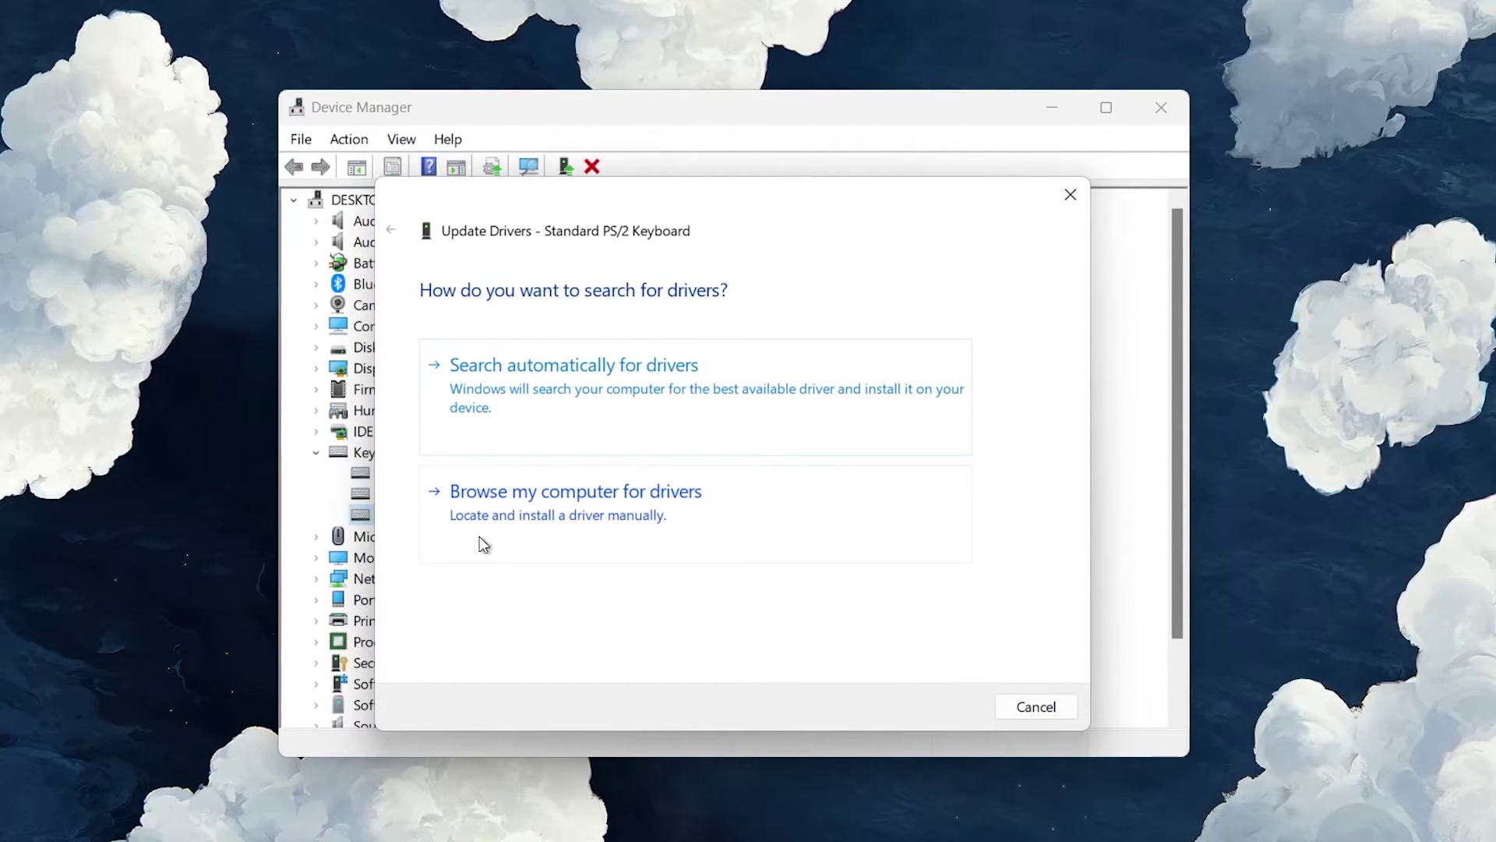
pyautogui.click(519, 500)
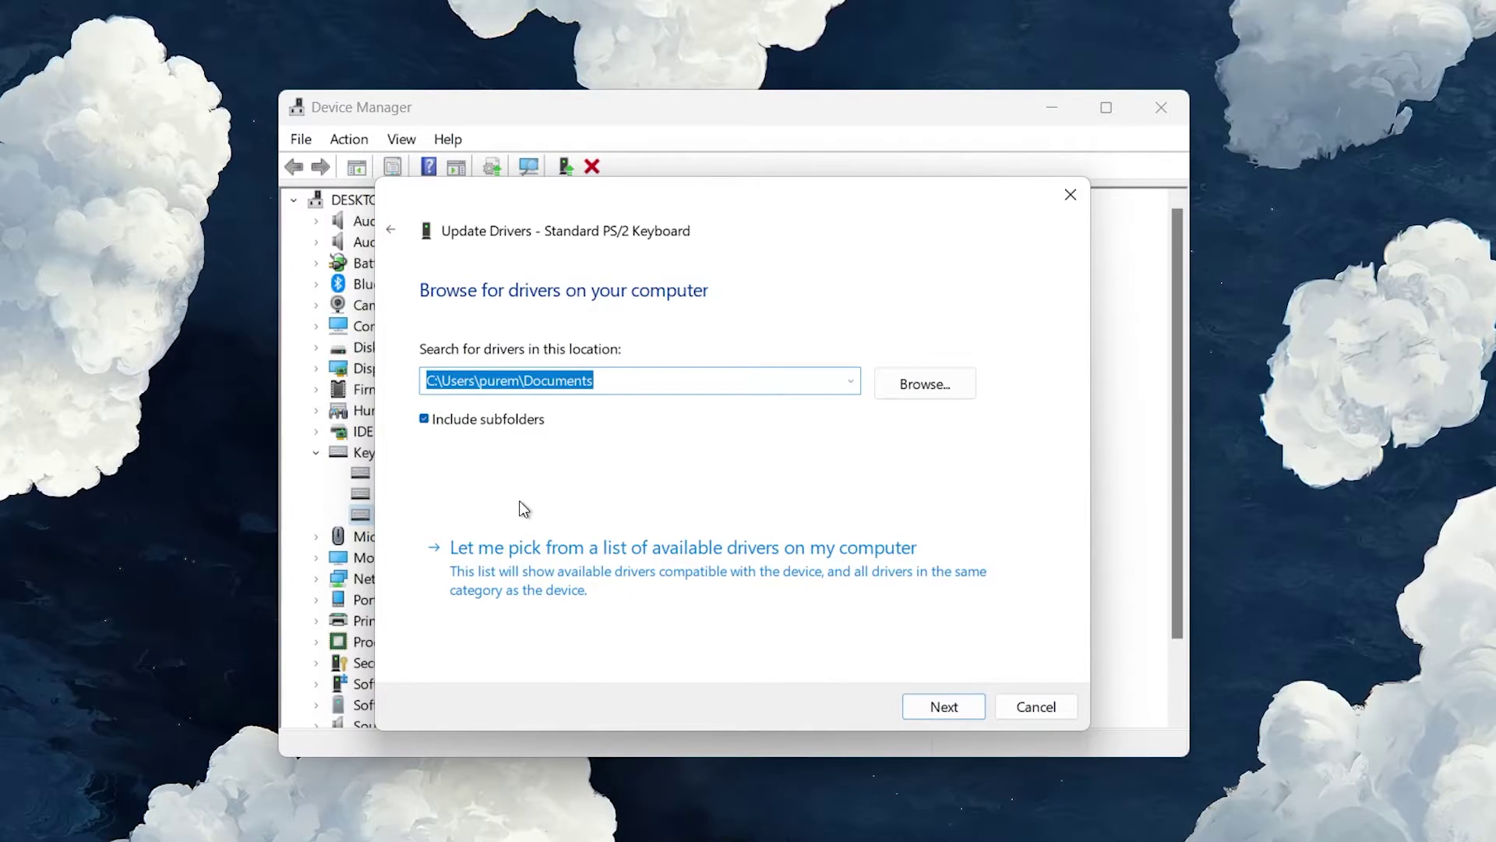
pyautogui.click(509, 557)
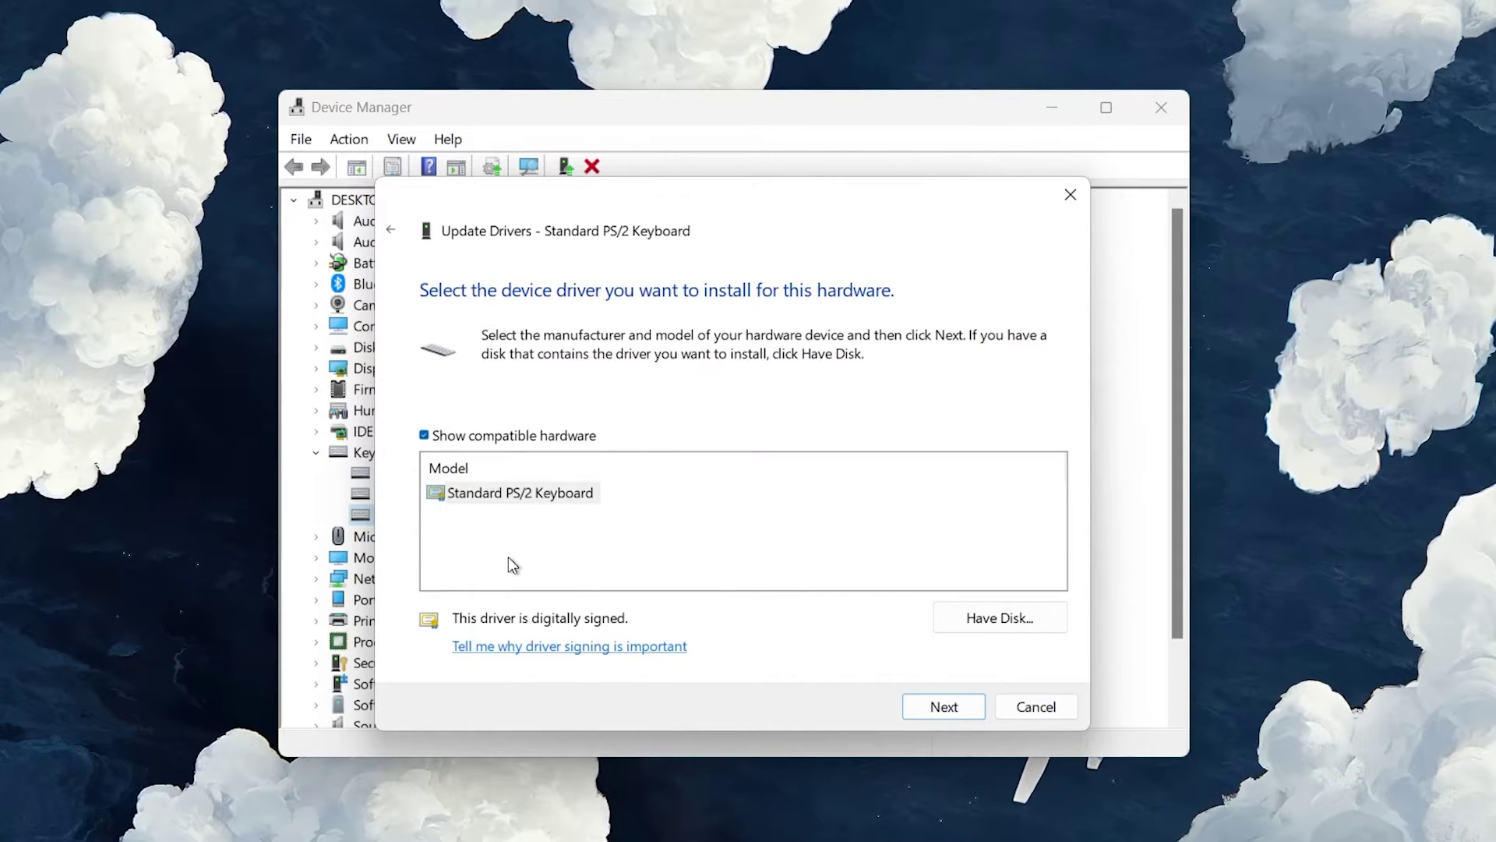
# Show all drivers, select Jing Mold KB 9251B - 678, and proceed to install it.
pyautogui.click(426, 436)
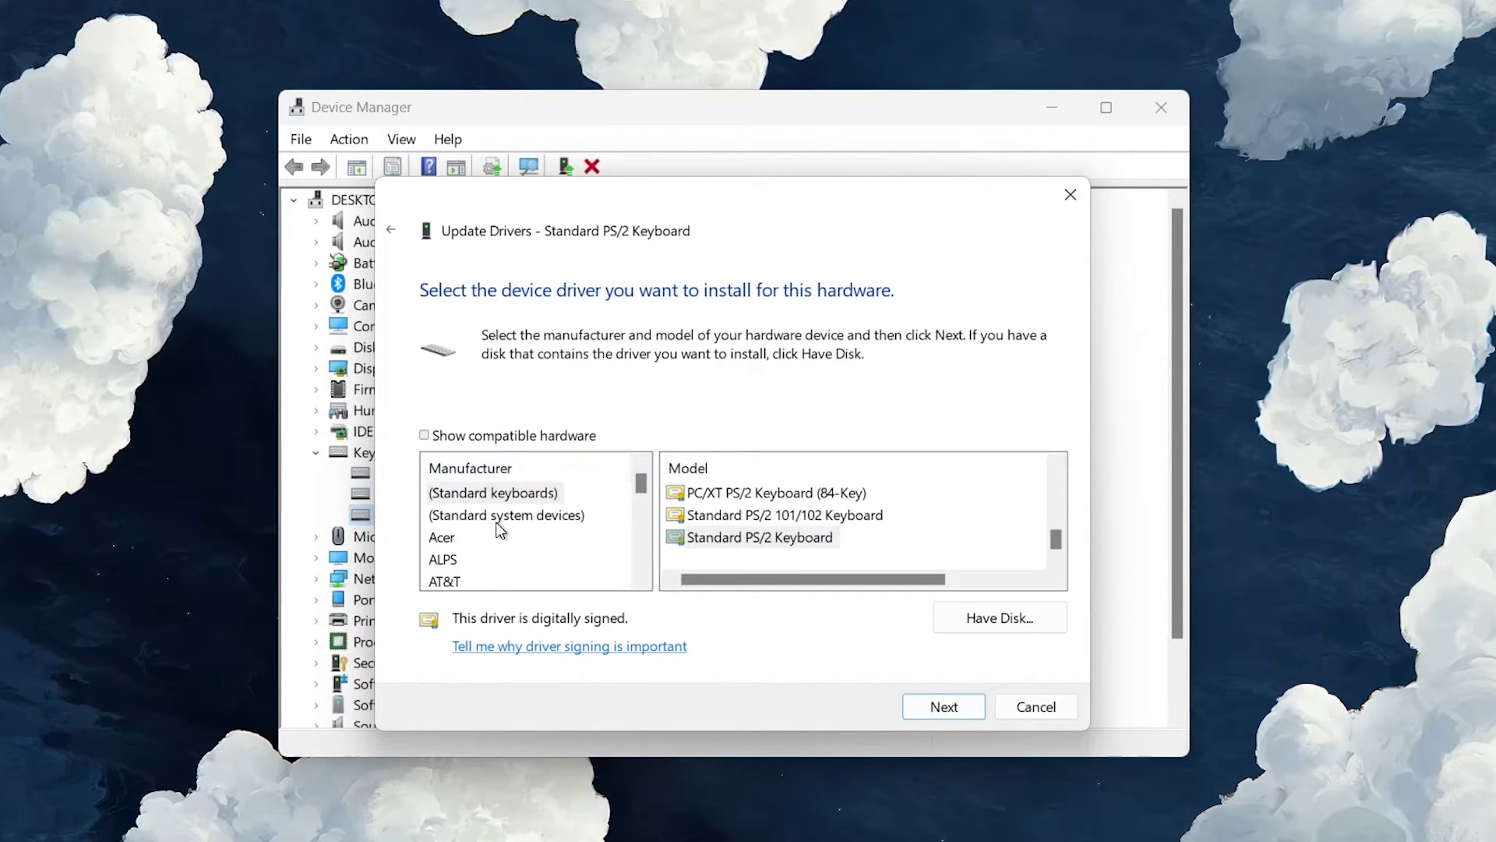
pyautogui.scroll(-4, 494, 527)
pyautogui.scroll(-3, 500, 530)
pyautogui.click(457, 498)
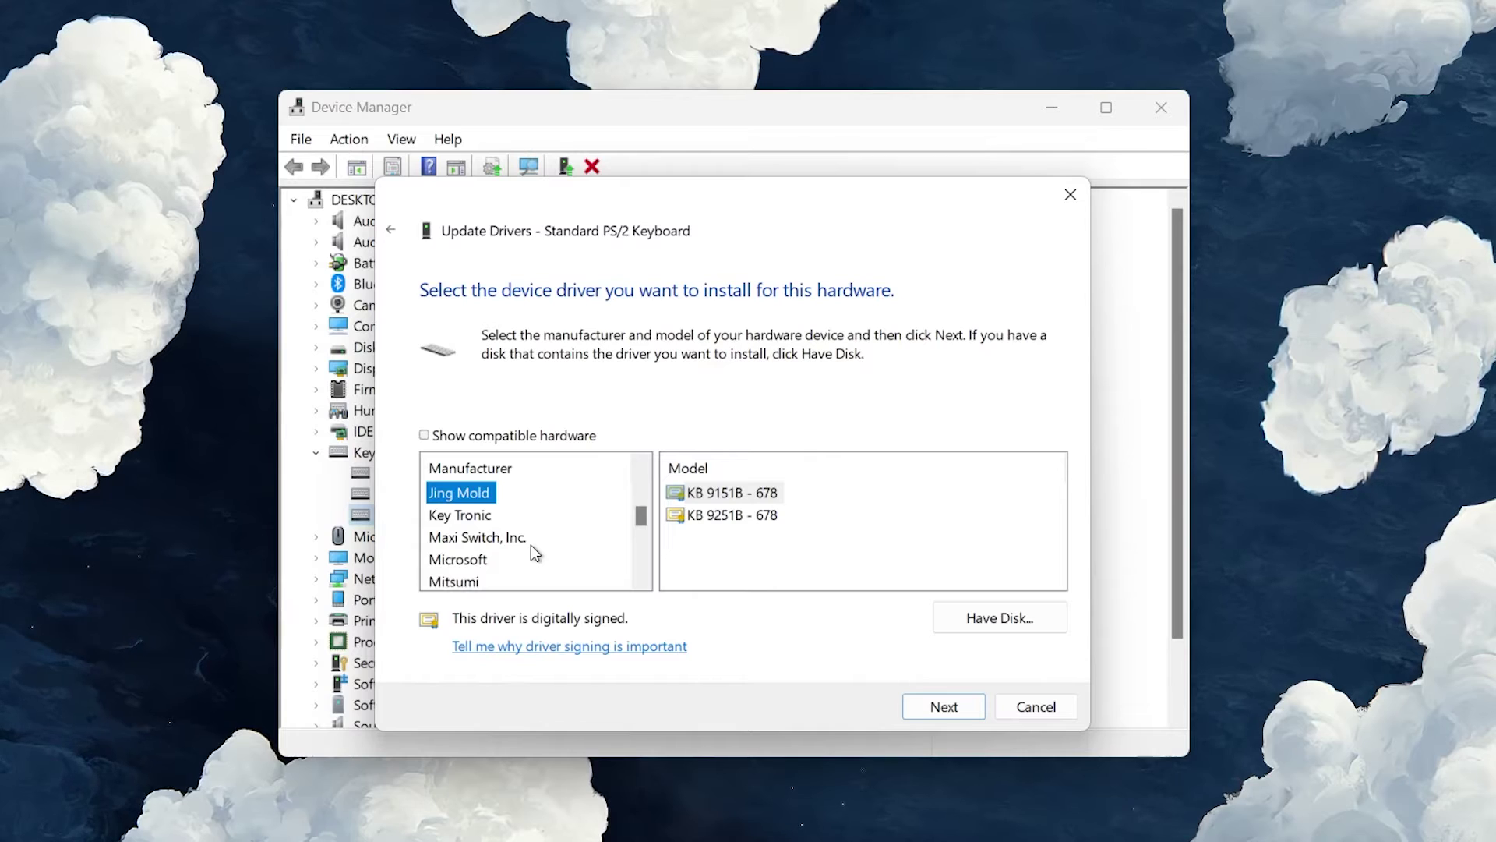
pyautogui.click(729, 517)
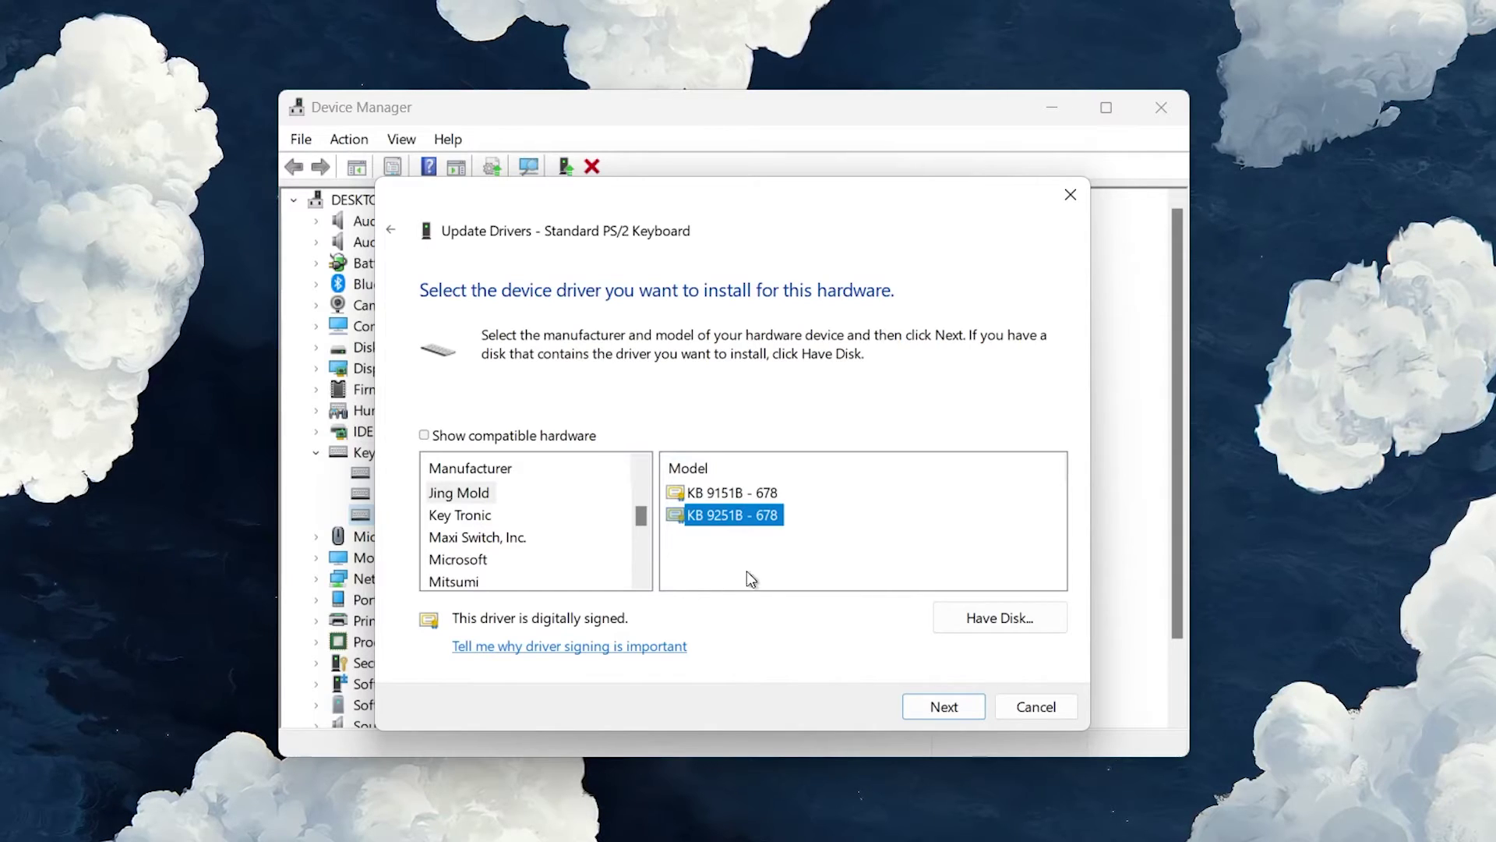
pyautogui.click(936, 706)
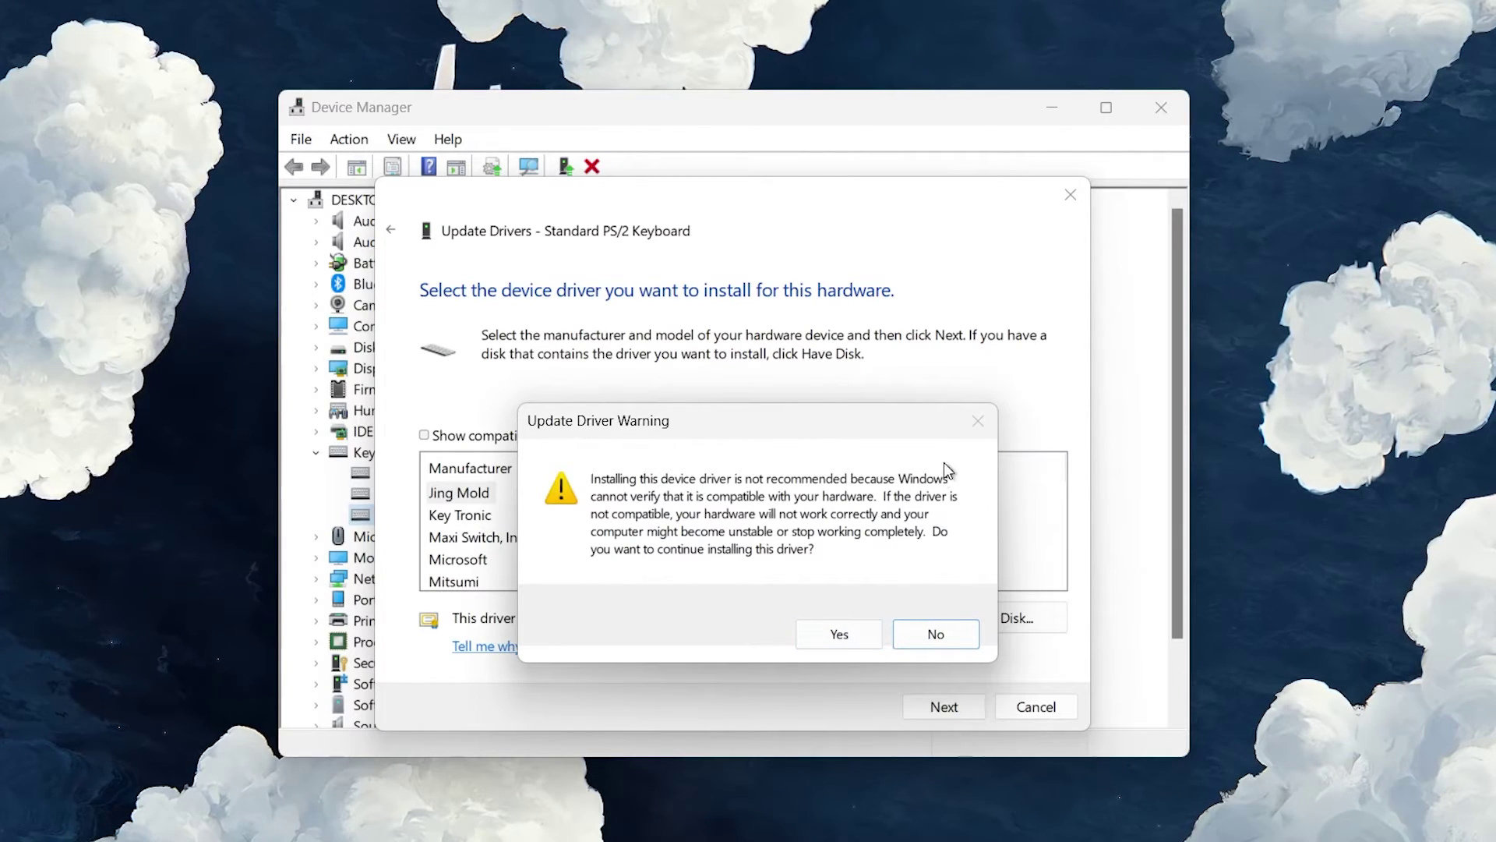
# Decline the unverified Jing Mold driver install and close the Update Drivers wizard.
pyautogui.click(936, 634)
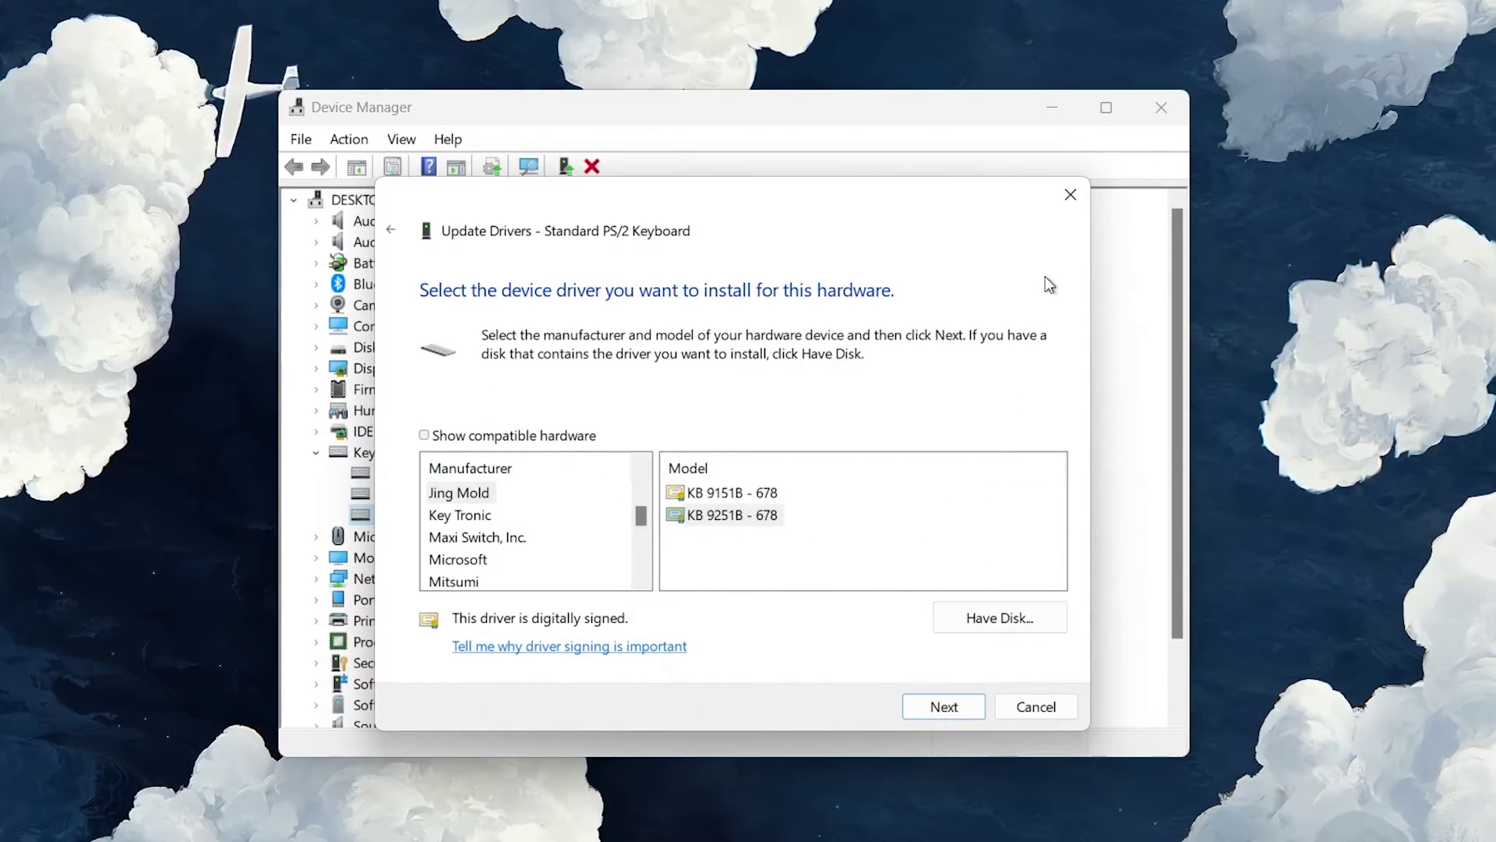
pyautogui.click(1070, 193)
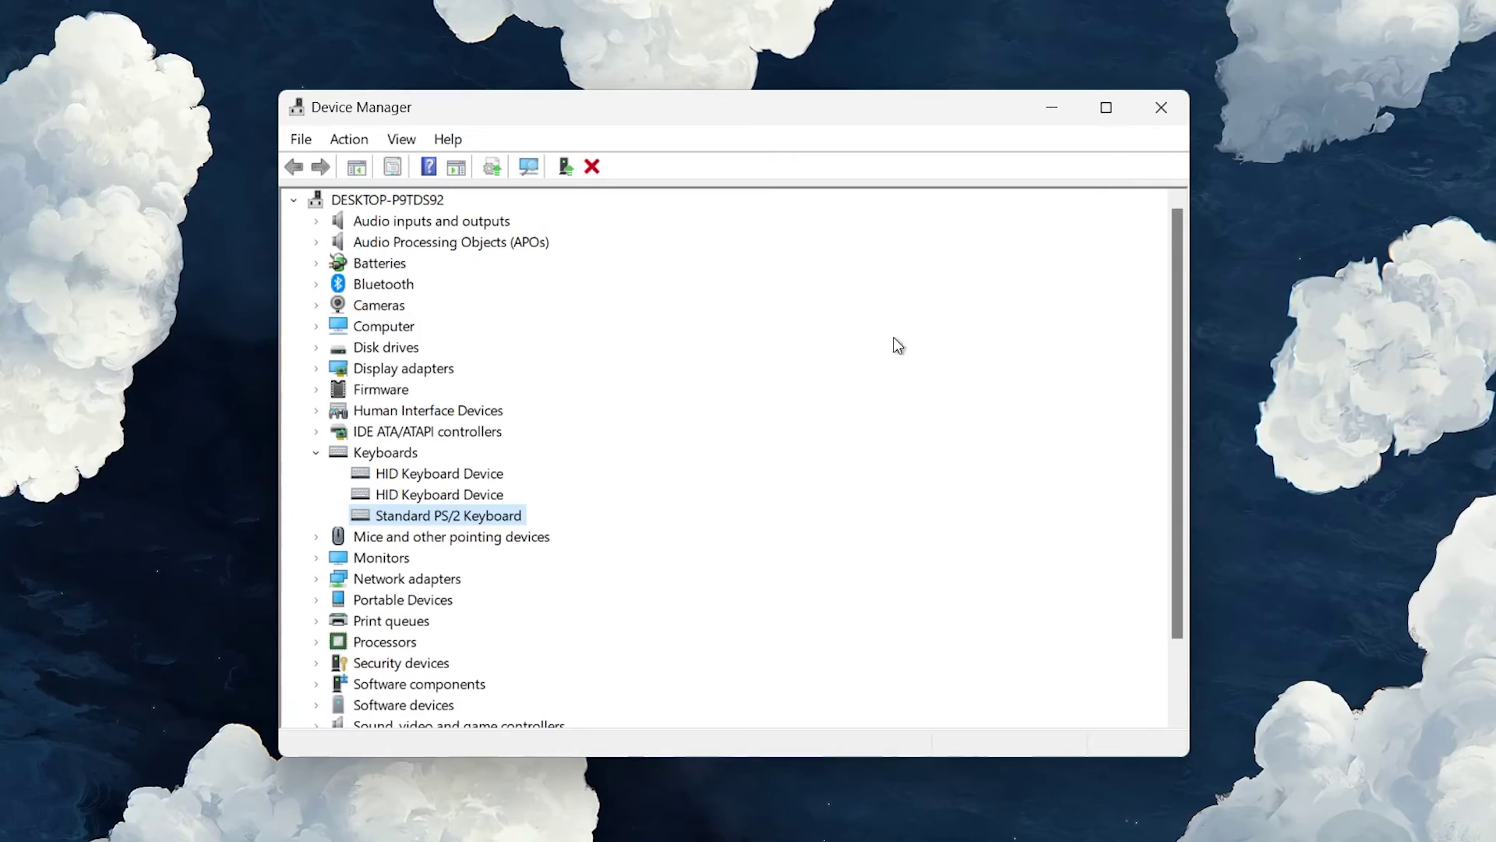